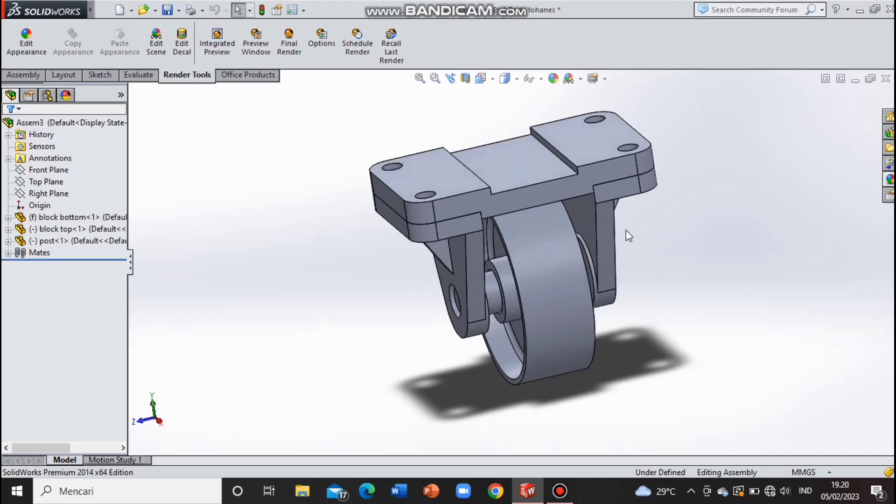
Orbit the finished caster assembly to view it from a new angle.
mouse_move(629, 234)
middle_down()
mouse_move(521, 191)
mouse_move(347, 204)
mouse_move(413, 248)
mouse_move(565, 398)
mouse_move(556, 437)
mouse_move(505, 422)
mouse_move(296, 272)
mouse_move(434, 380)
mouse_move(568, 432)
mouse_move(526, 454)
middle_up()
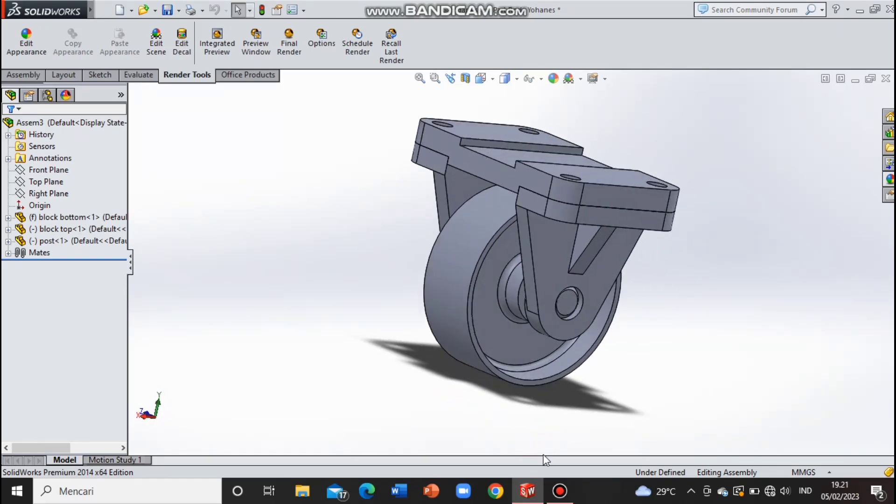
Show the caster in Isometric view, orbit beneath it, and select the wheel component.
key(ctrl+7)
scroll(610, 304, down, 2)
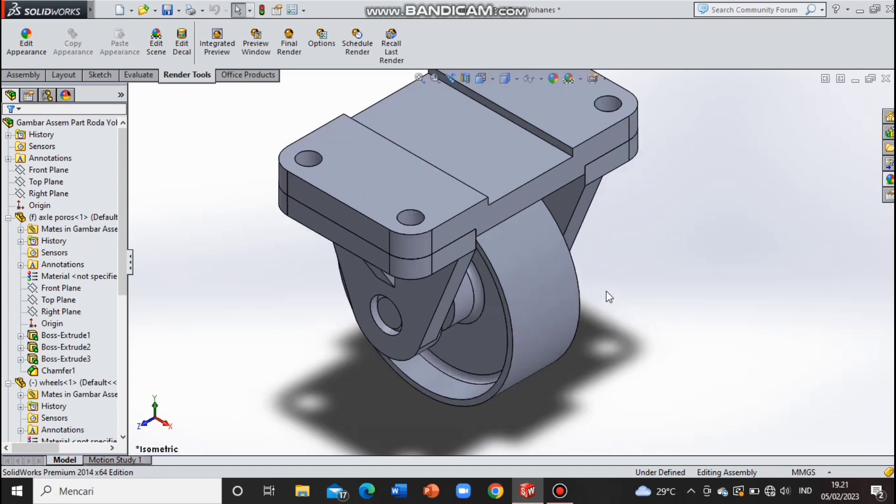
middle_drag(634, 245, 599, 194)
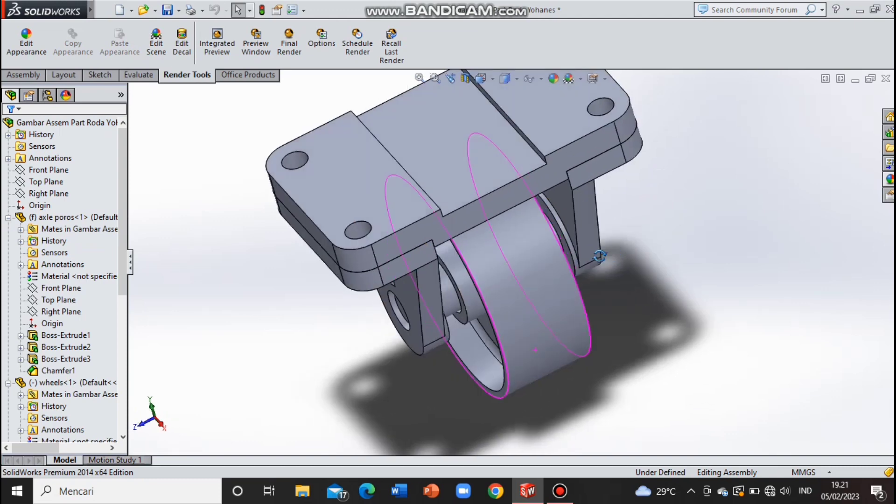
click(524, 280)
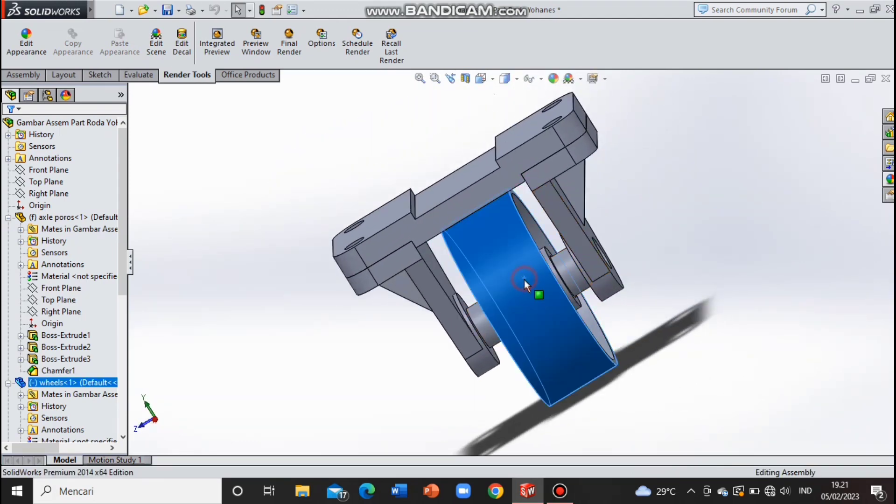
Recolour the wheel's Revolve4 appearance to black.
right_click(525, 255)
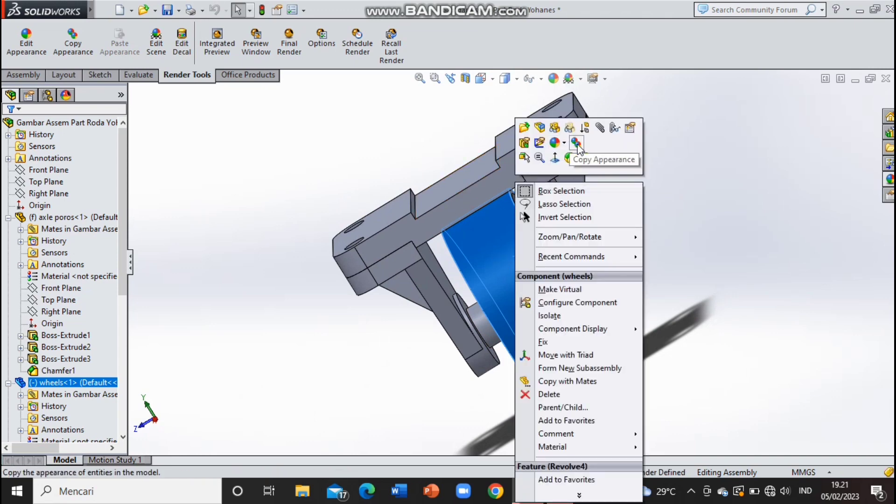
click(556, 143)
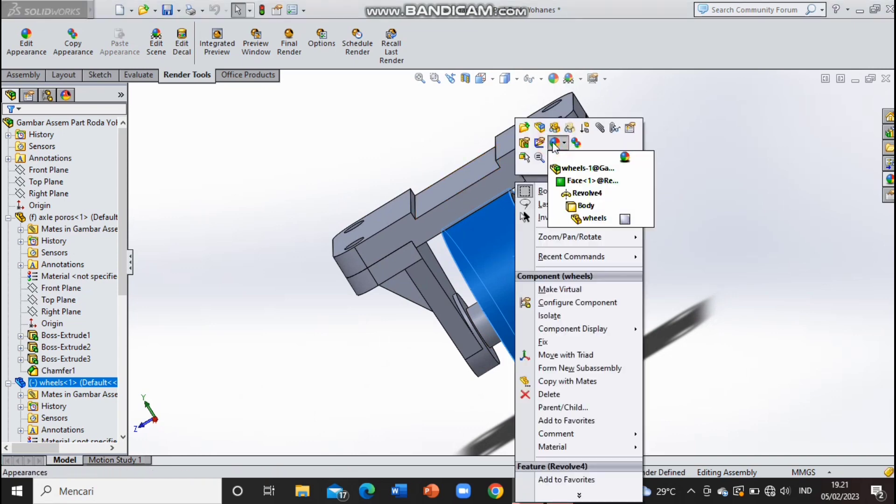
click(587, 211)
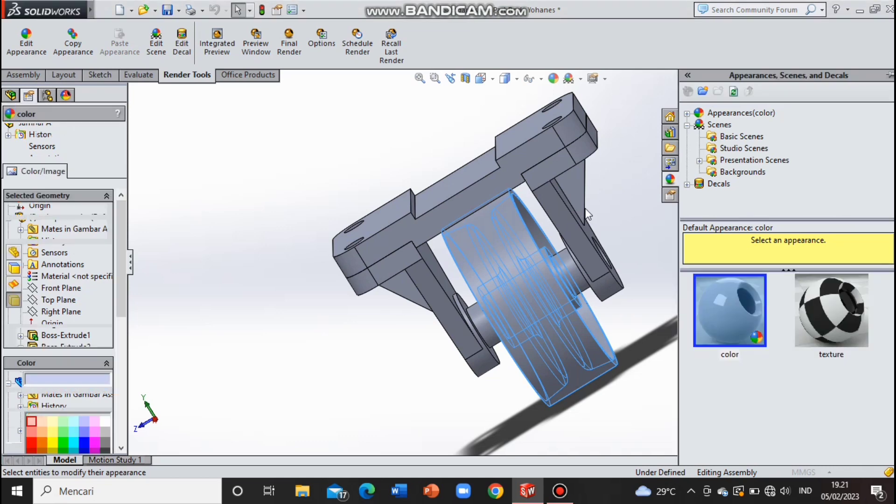
scroll(85, 439, down, 2)
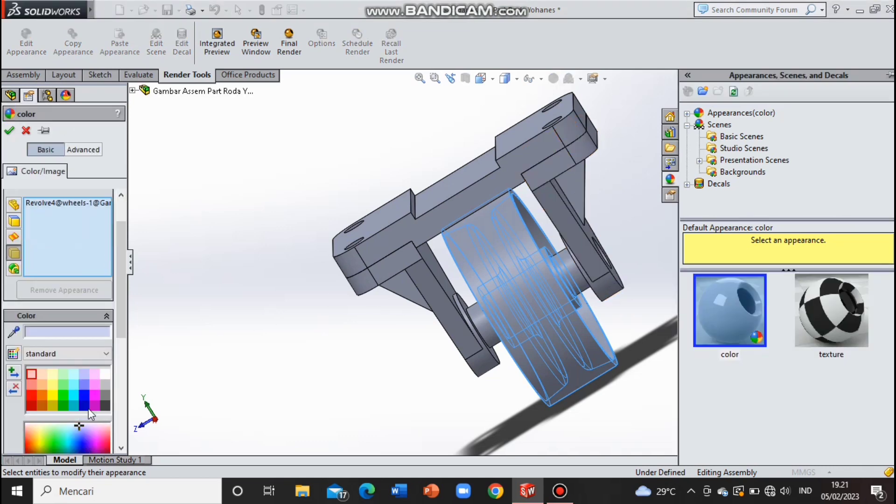
click(103, 406)
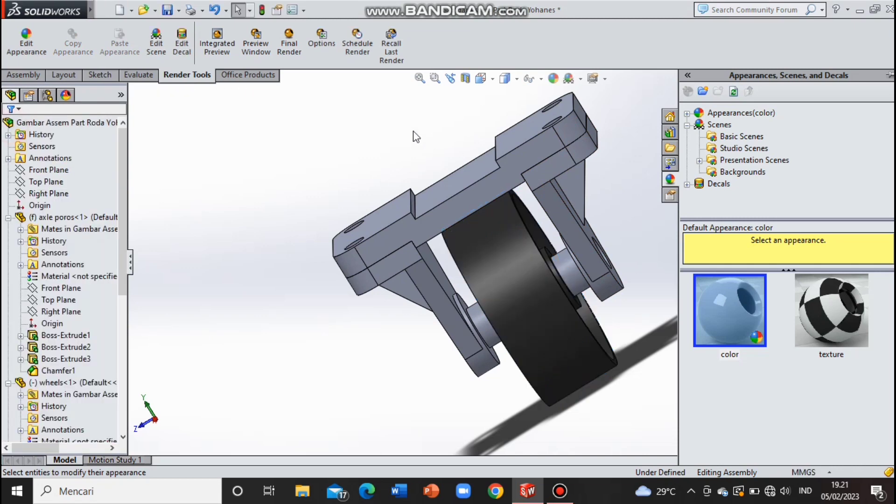
Orbit the caster upright and collapse the Appearances, Scenes, and Decals pane.
mouse_move(378, 133)
middle_down()
mouse_move(286, 164)
mouse_move(332, 213)
middle_up()
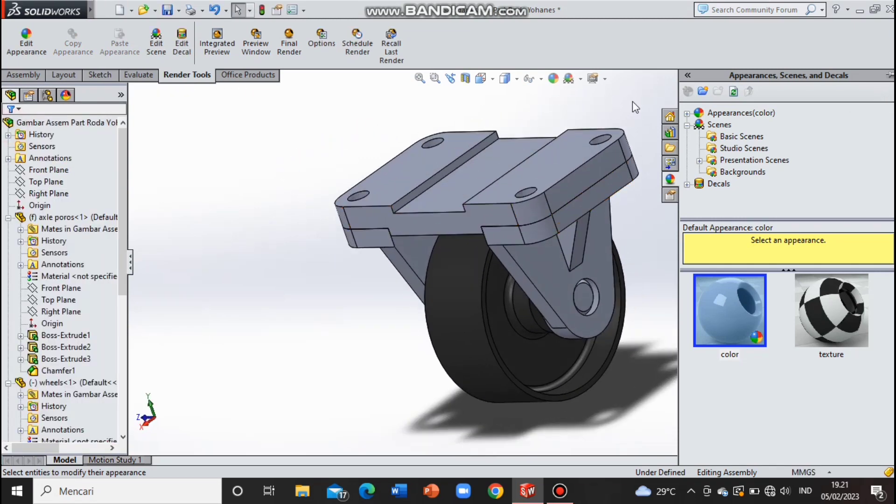
click(688, 76)
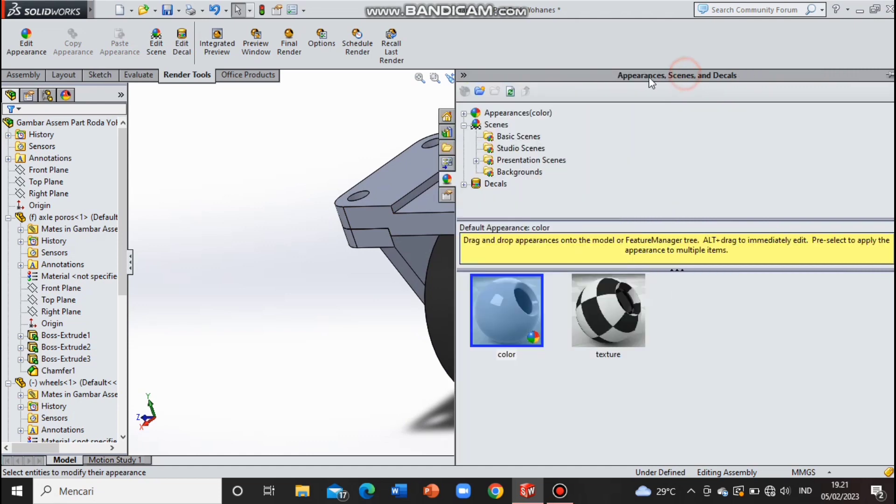
click(462, 75)
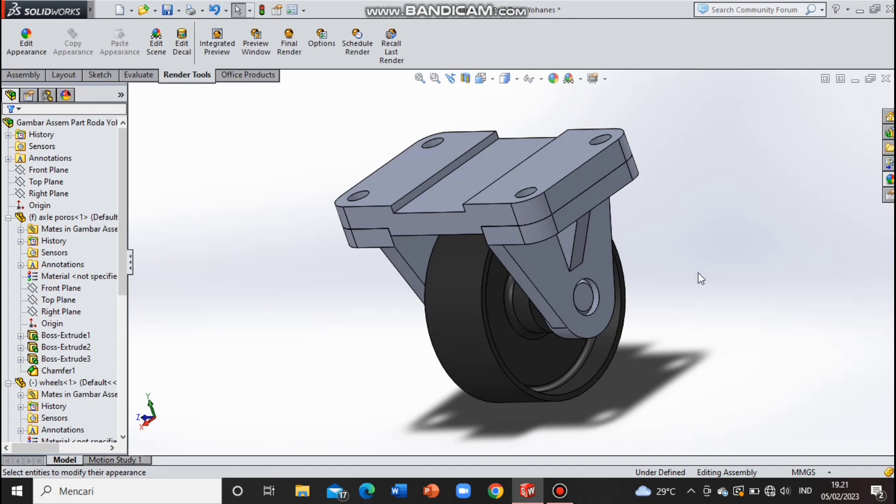
mouse_move(636, 281)
middle_down()
mouse_move(537, 338)
mouse_move(665, 374)
mouse_move(736, 377)
mouse_move(767, 350)
mouse_move(713, 344)
mouse_move(665, 362)
mouse_move(696, 389)
mouse_move(696, 372)
mouse_move(646, 355)
mouse_move(644, 365)
middle_up()
key(ctrl+7)
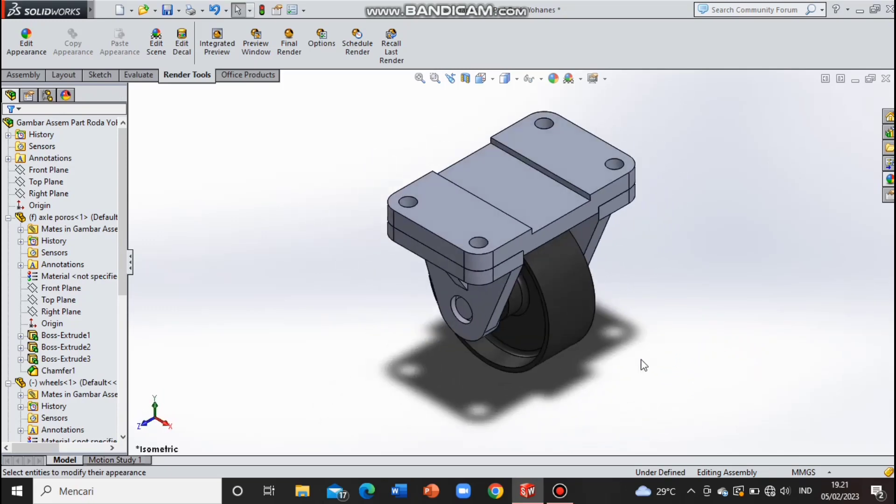
scroll(632, 267, down, 3)
scroll(635, 274, up, 2)
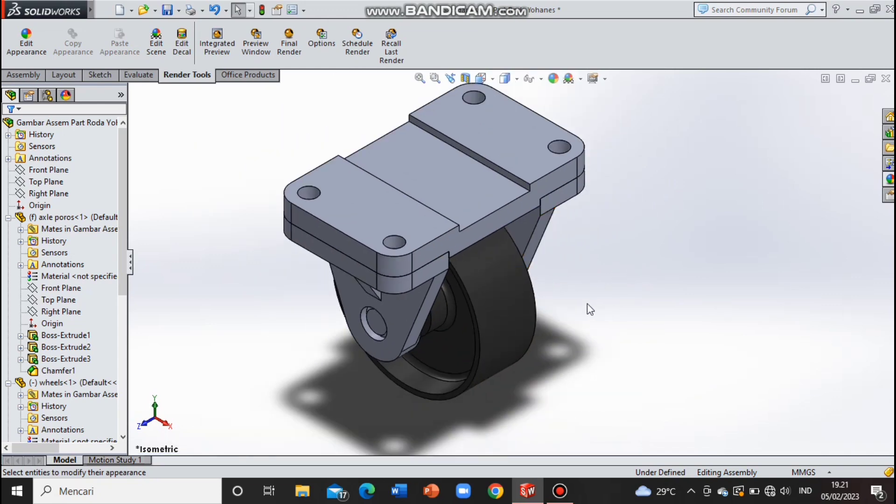
scroll(612, 283, up, 2)
middle_drag(607, 281, 490, 318)
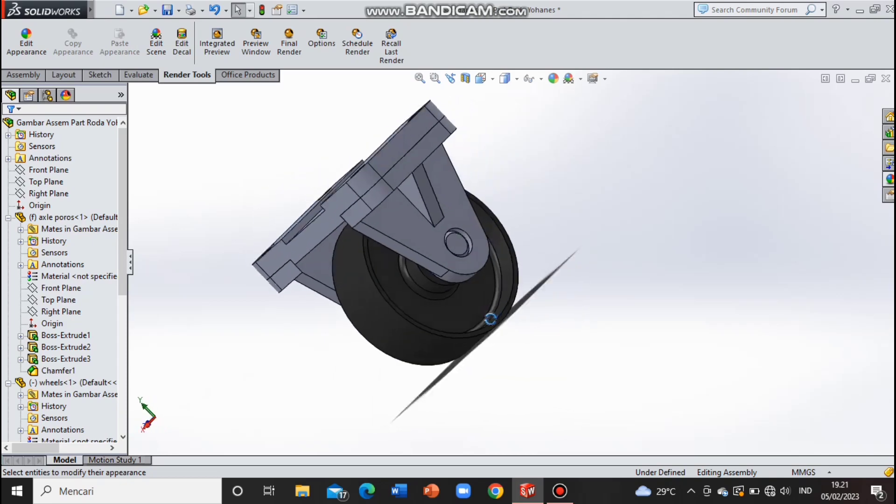
mouse_move(514, 148)
middle_down()
mouse_move(683, 103)
mouse_move(640, 86)
mouse_move(494, 135)
mouse_move(324, 256)
mouse_move(246, 290)
mouse_move(270, 306)
mouse_move(284, 302)
mouse_move(266, 283)
mouse_move(232, 304)
mouse_move(269, 332)
middle_up()
mouse_move(564, 280)
middle_down()
mouse_move(547, 304)
mouse_move(591, 272)
mouse_move(610, 278)
mouse_move(621, 358)
mouse_move(560, 346)
mouse_move(527, 325)
mouse_move(496, 350)
mouse_move(542, 392)
mouse_move(553, 354)
mouse_move(608, 319)
mouse_move(590, 316)
mouse_move(589, 360)
mouse_move(531, 366)
mouse_move(526, 400)
mouse_move(535, 416)
middle_up()
key(ctrl+7)
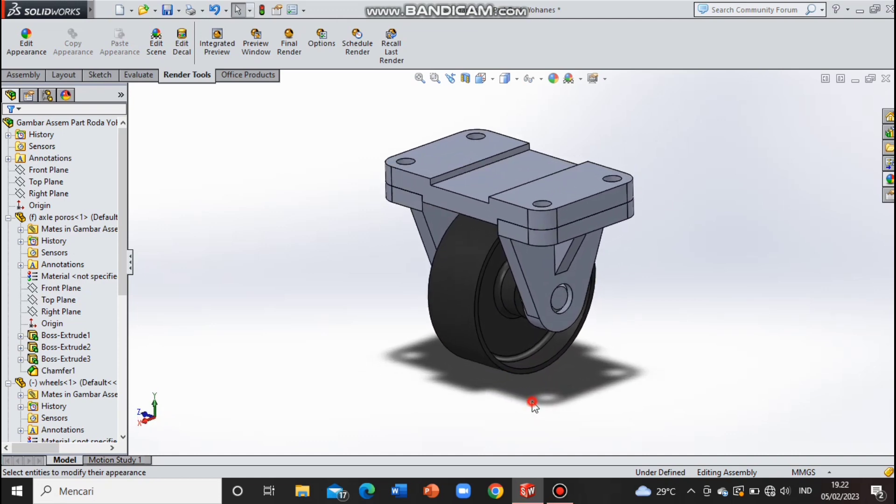
scroll(652, 278, down, 2)
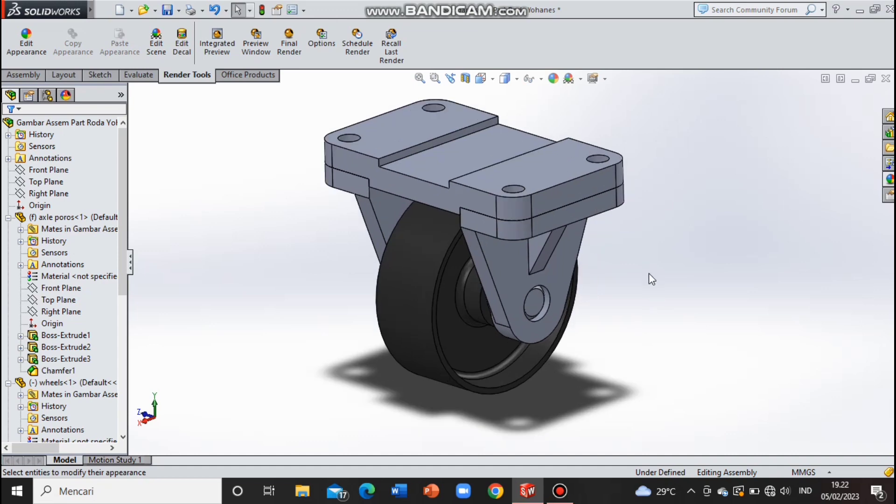
key(z)
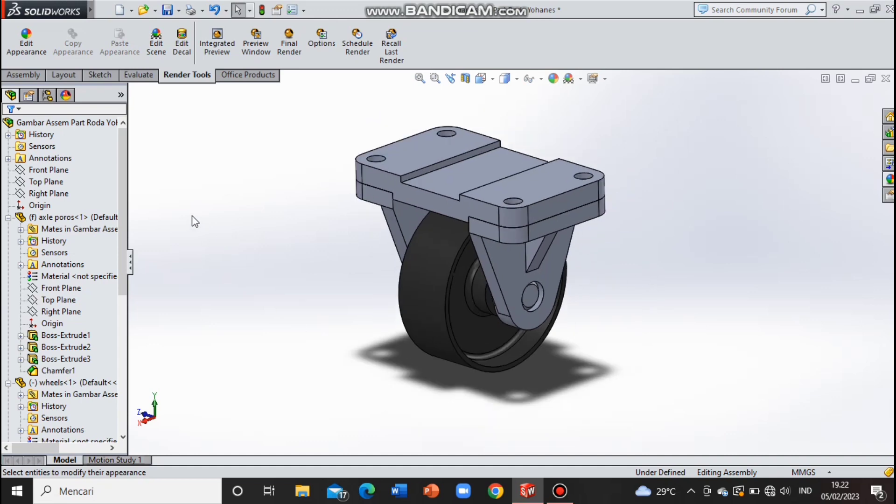
scroll(195, 222, down, 2)
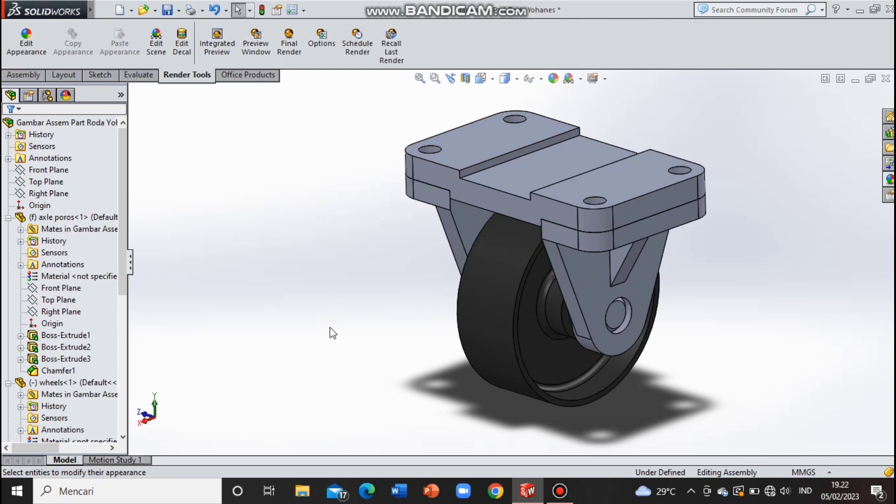
click(305, 10)
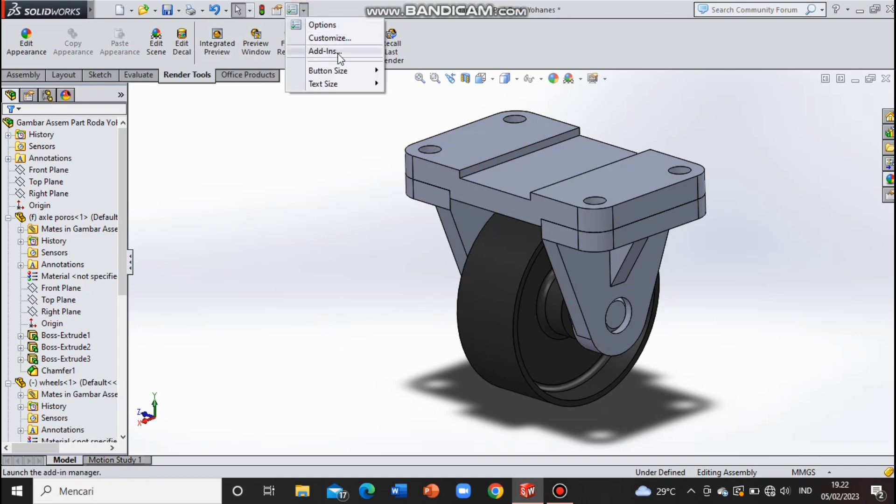
click(325, 51)
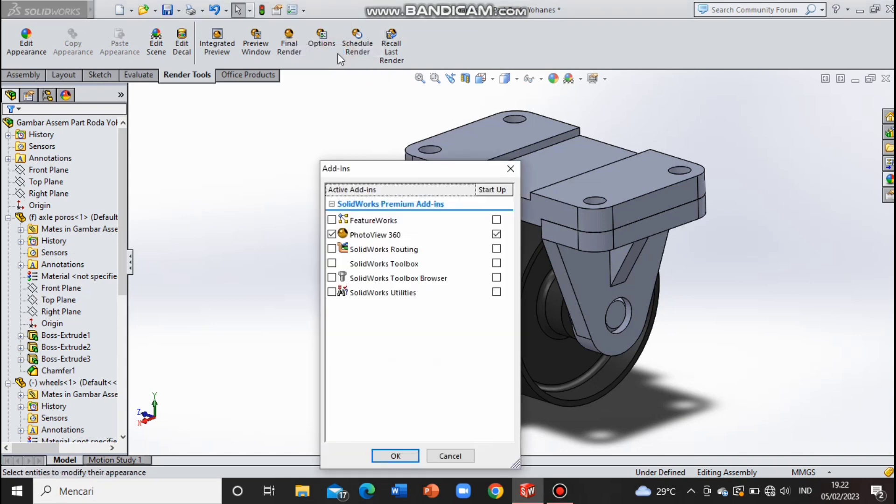
click(332, 235)
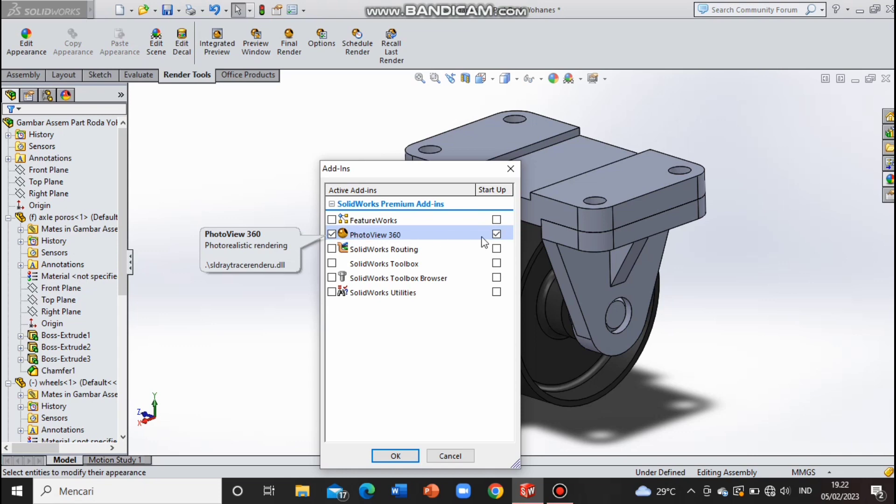
click(391, 456)
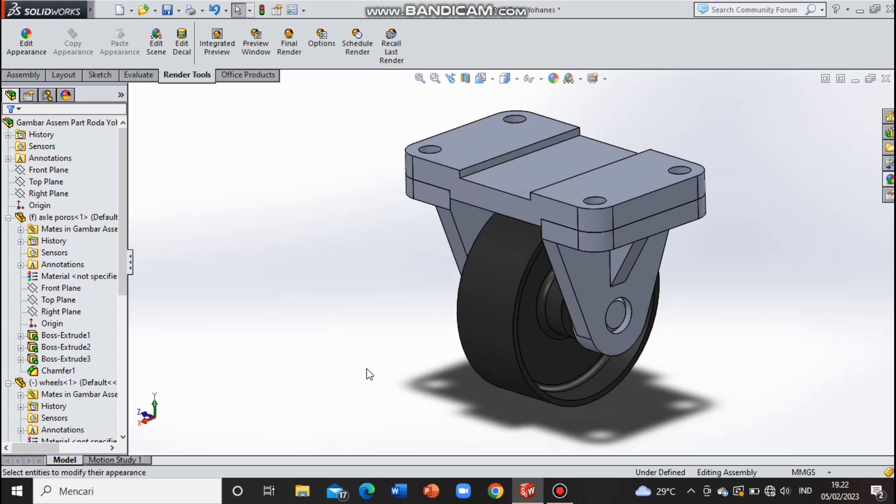
Return to the Render Tools tab and open Edit Scene with the scene library.
click(17, 77)
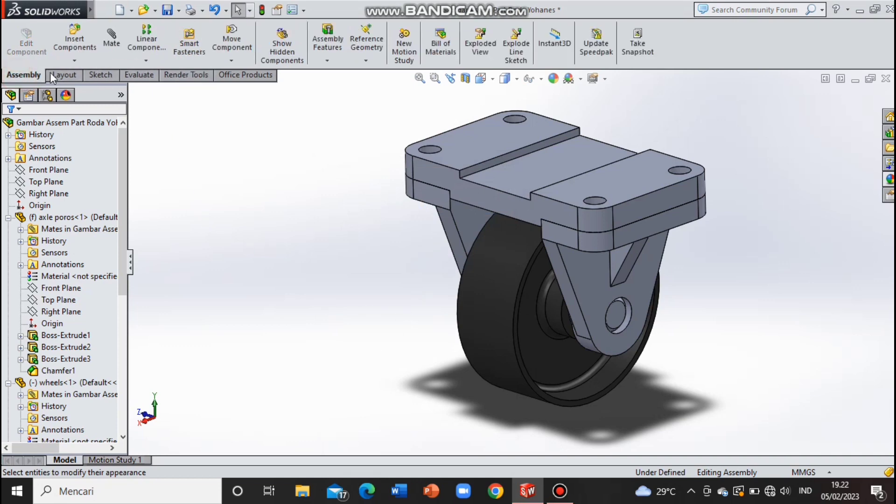
click(64, 75)
click(100, 75)
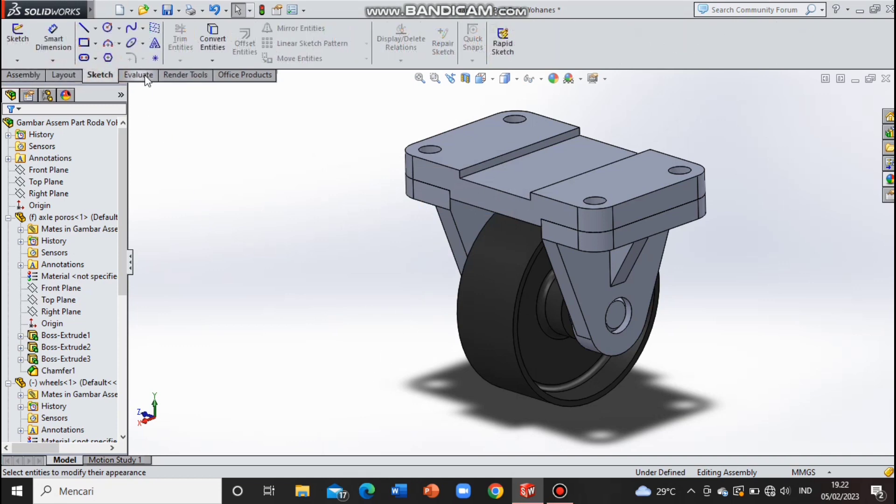
click(139, 75)
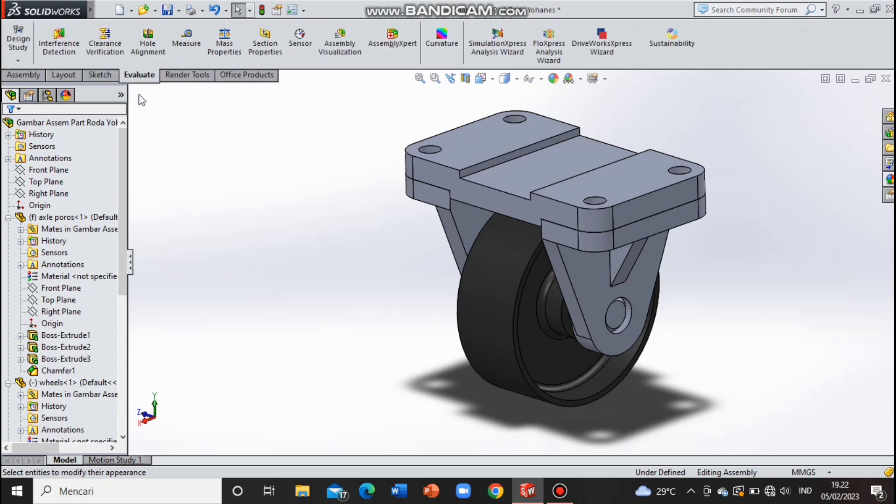
click(195, 76)
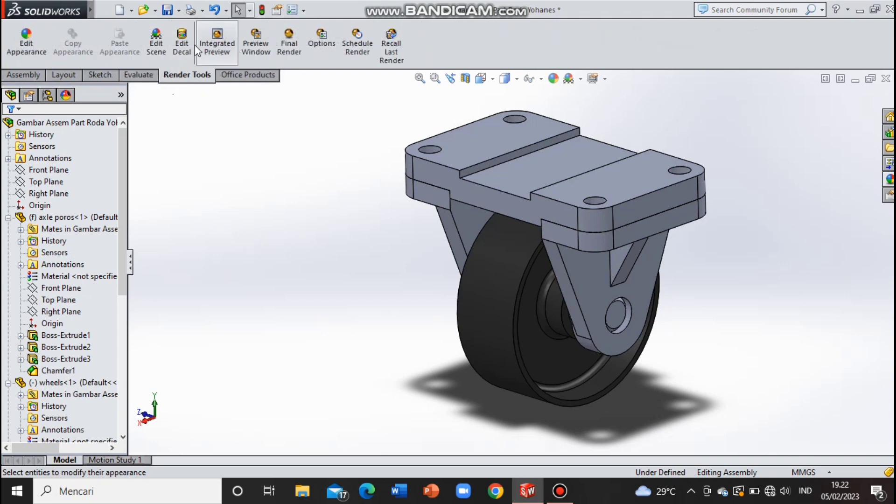
click(156, 40)
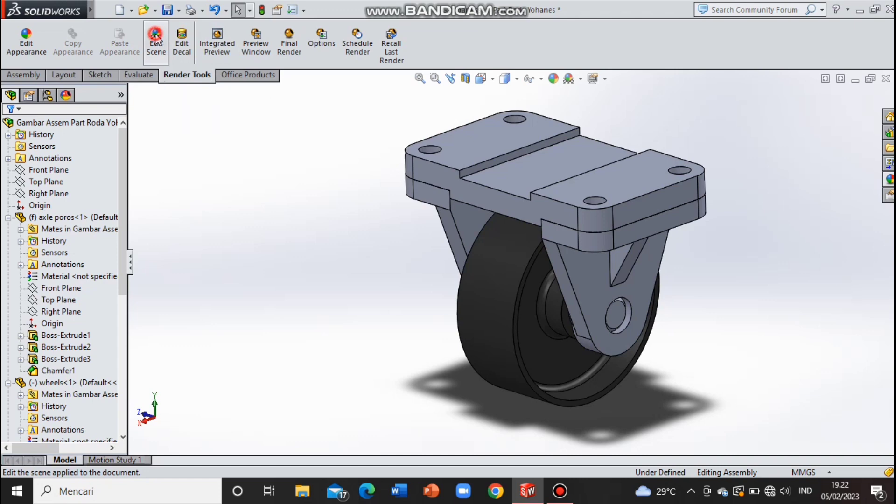
Preview the 3 Point Beige, Faded, Green, Orange and Backdrop Ambient White scenes.
click(738, 294)
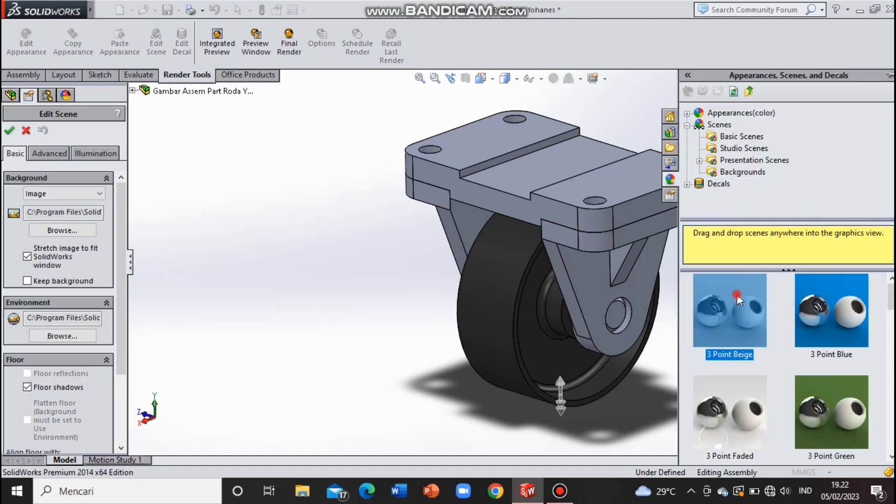
key(Right)
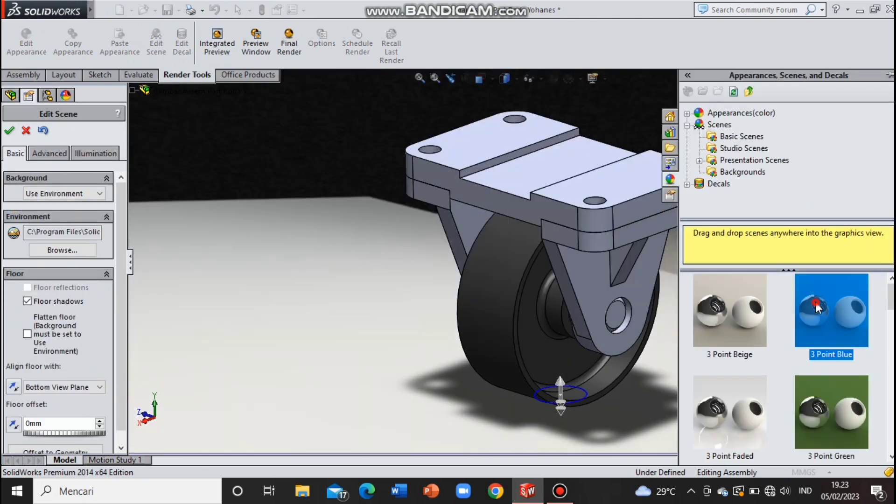
click(738, 410)
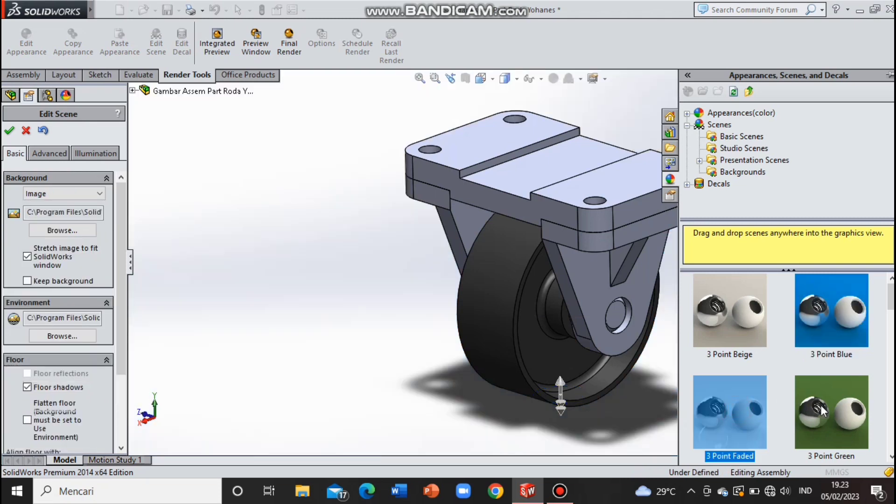
click(822, 405)
scroll(793, 385, down, 3)
click(732, 342)
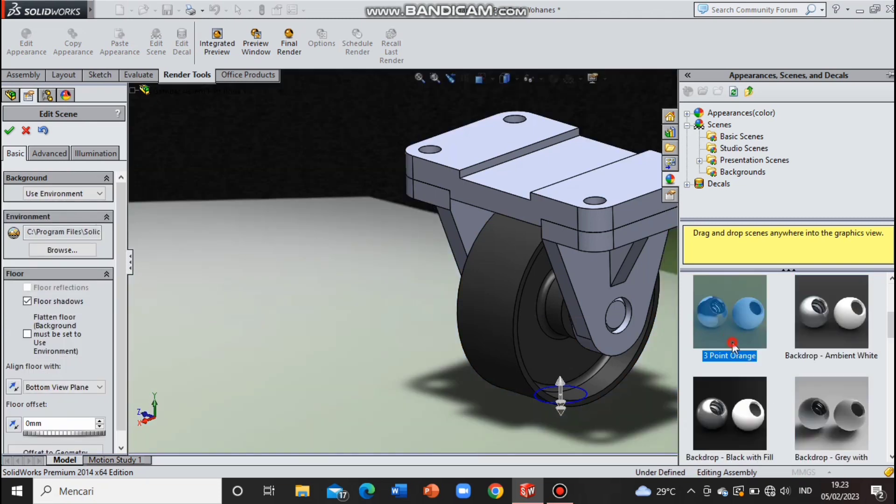
click(807, 329)
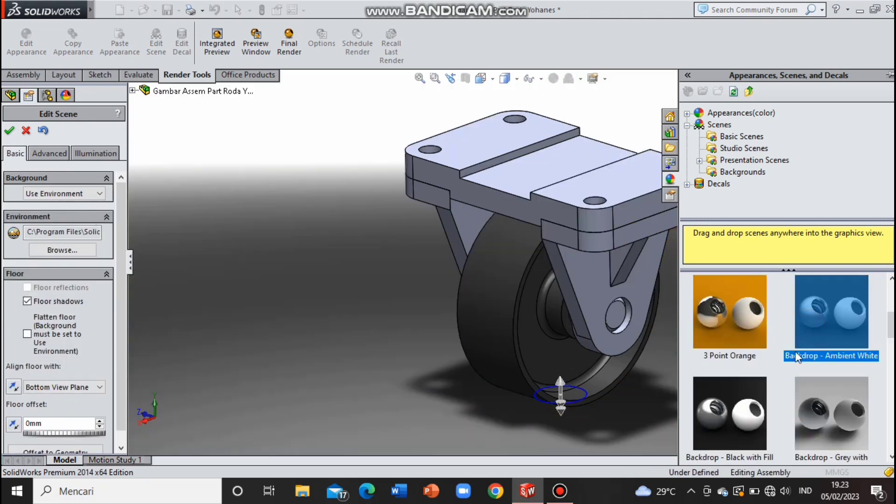
key(Right)
Try the Backdrop Grey with Overhead Light, Soft Spotlight and Soft Tent scenes.
click(827, 400)
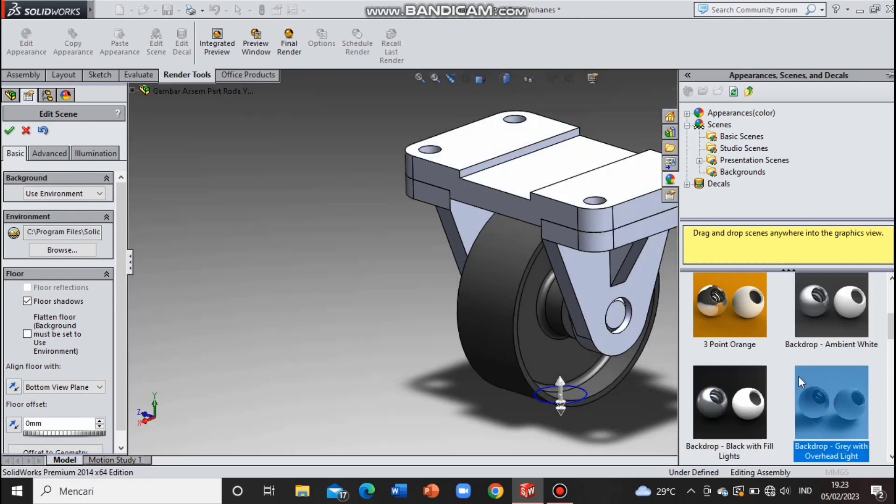
scroll(796, 377, down, 3)
click(739, 396)
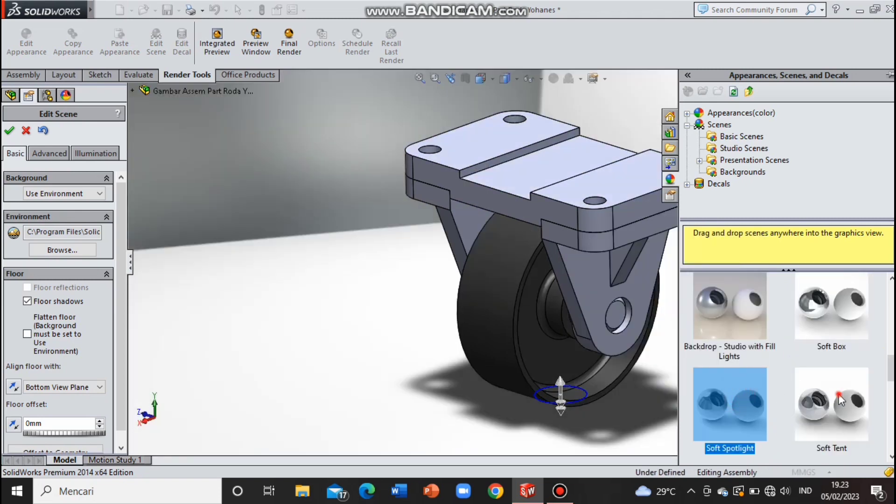
click(839, 395)
click(737, 408)
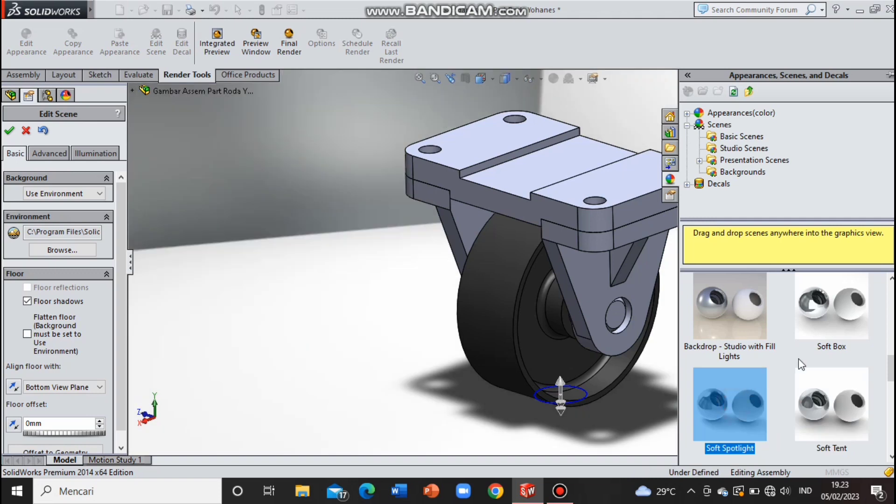
scroll(817, 386, up, 1)
scroll(817, 385, down, 3)
scroll(817, 385, down, 1)
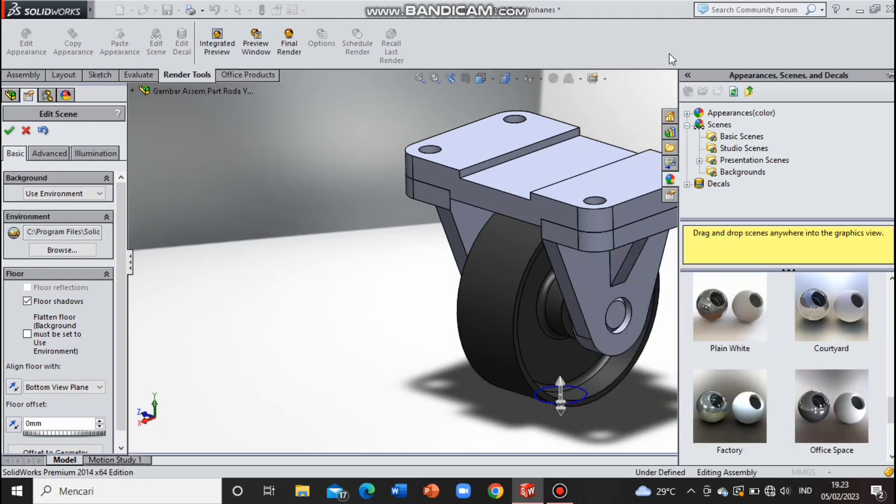
Apply the Warm Kitchen scene and hide the scene library.
click(688, 75)
scroll(707, 327, down, 1)
scroll(707, 327, up, 1)
click(708, 299)
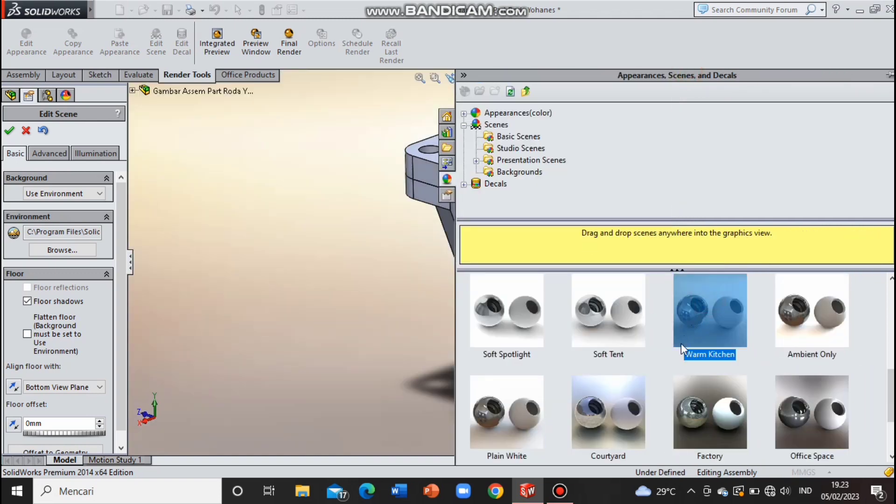
click(365, 174)
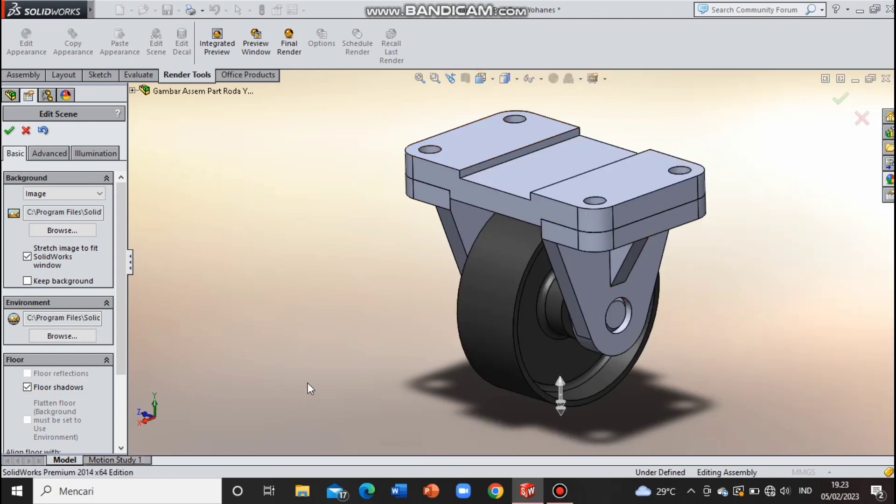
Start the final photorealistic render of the caster.
click(294, 42)
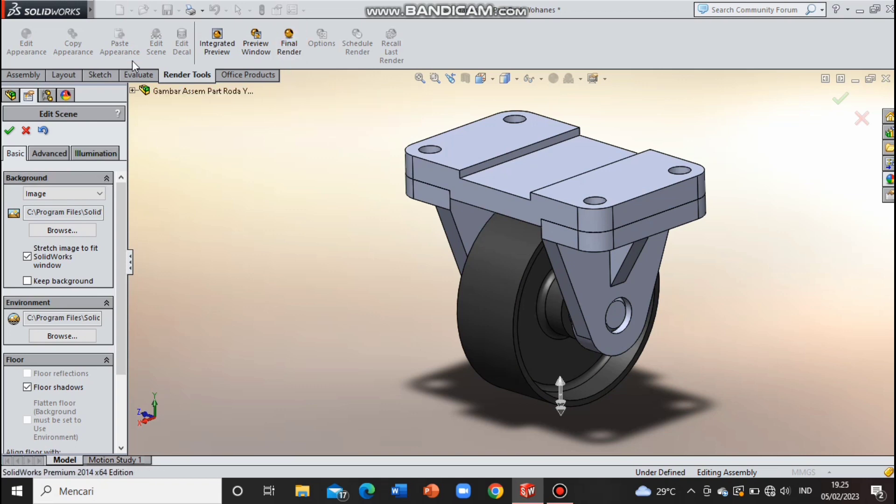
scroll(106, 210, down, 2)
scroll(107, 233, down, 2)
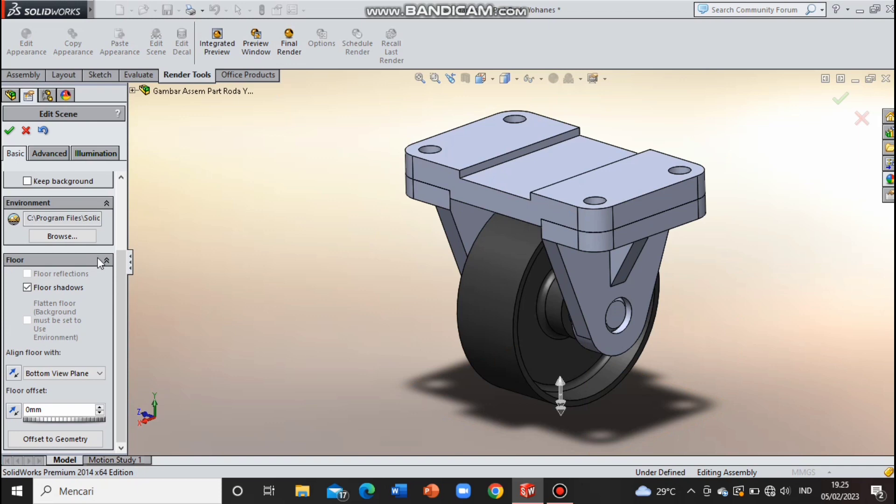
scroll(100, 263, up, 2)
scroll(101, 264, up, 2)
Run the PhotoView 360 final render at 1366 × 589 and zoom the result to 100%.
click(285, 46)
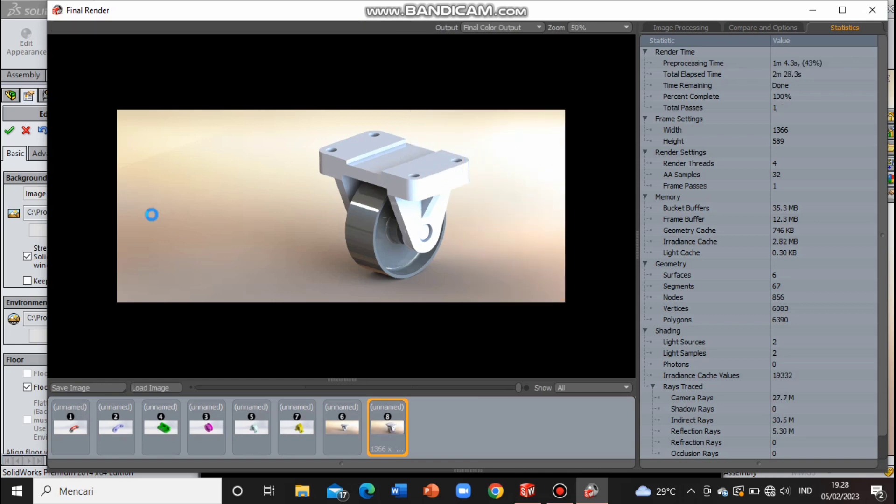
scroll(379, 215, down, 2)
scroll(379, 215, up, 2)
scroll(365, 213, up, 1)
scroll(354, 211, up, 1)
scroll(348, 210, down, 2)
scroll(347, 210, up, 1)
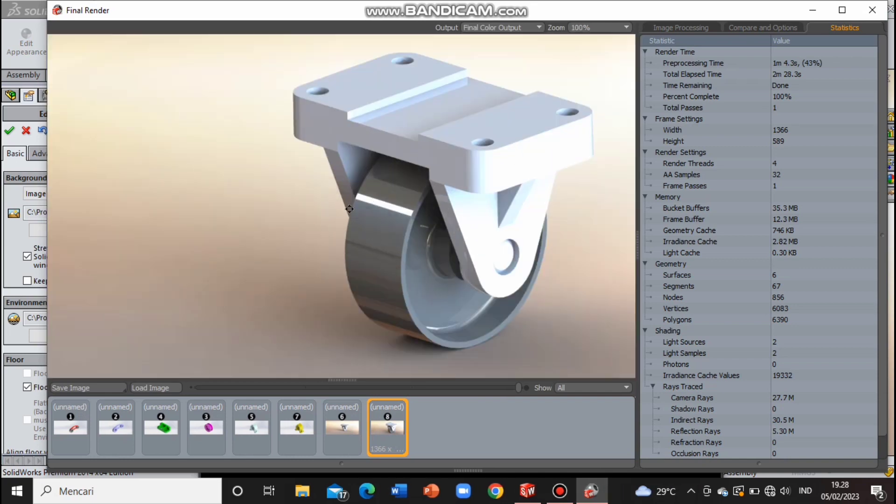
Save the render as JPEG 2000 'Example render' in Gambar > MYCHANICAL > solidworks.
click(113, 388)
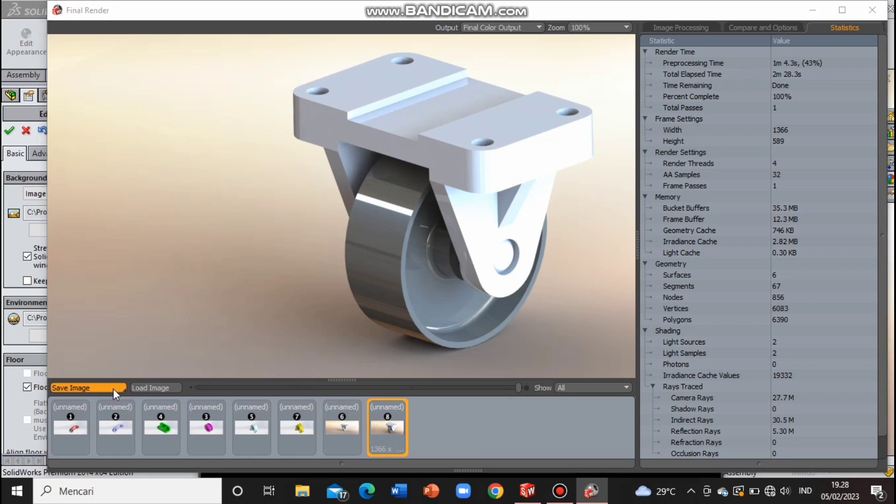
scroll(145, 230, down, 1)
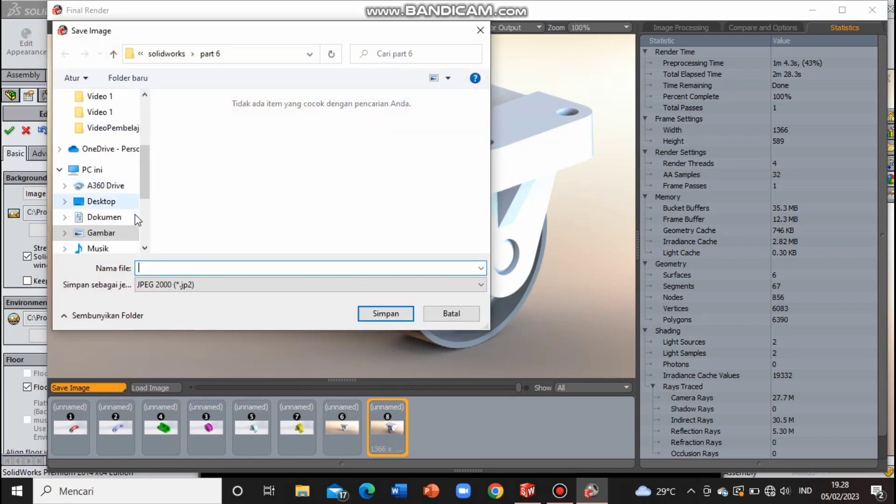
click(101, 232)
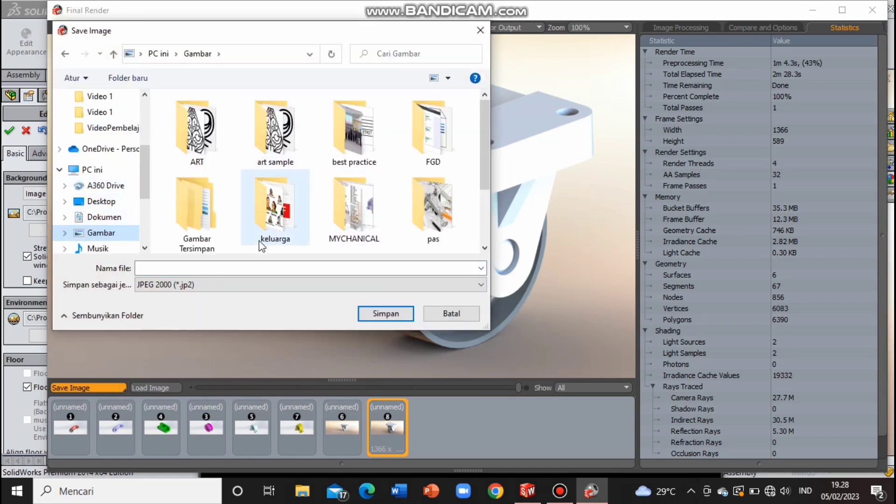
scroll(261, 246, down, 2)
double_click(353, 133)
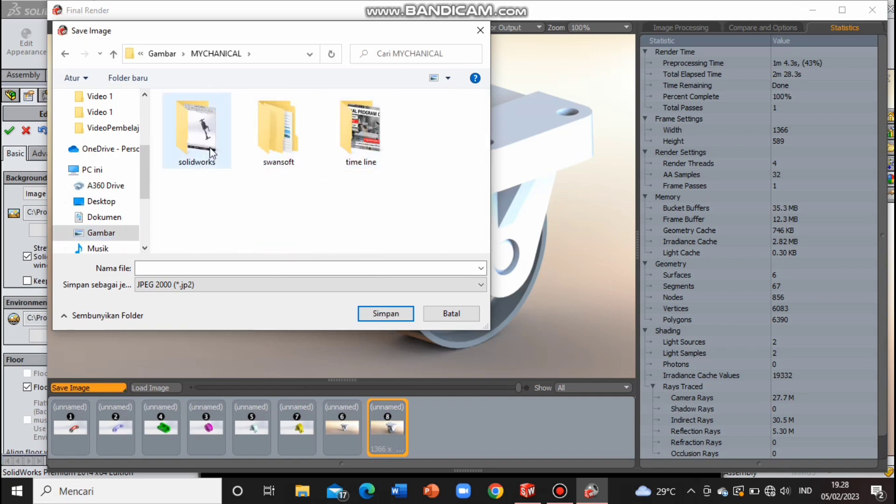
double_click(196, 133)
click(347, 268)
text(Example render)
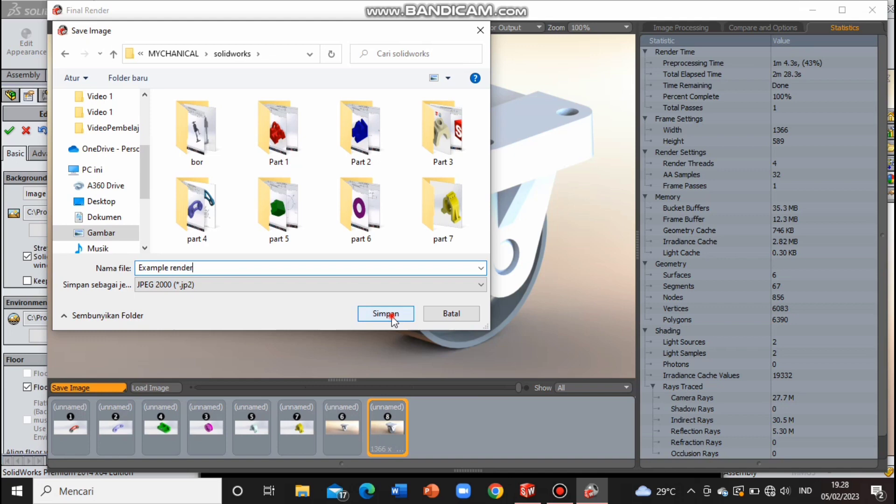
click(388, 314)
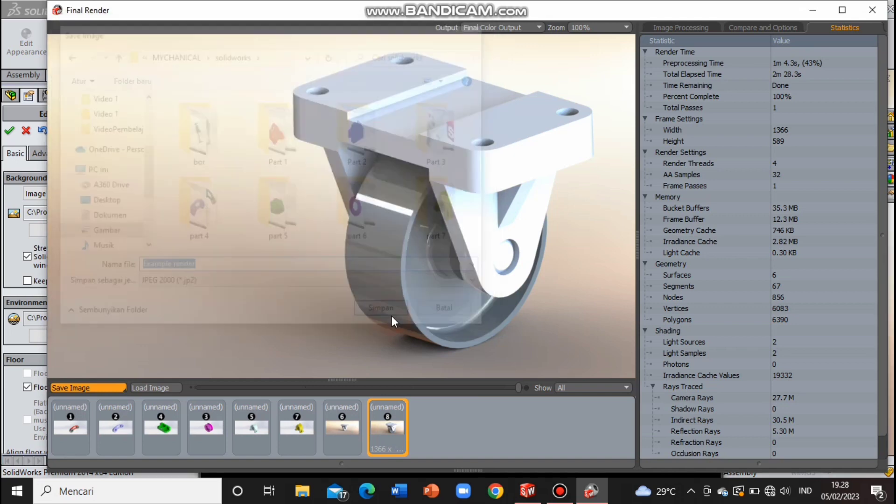
Switch from SolidWorks to File Explorer via the taskbar.
click(310, 494)
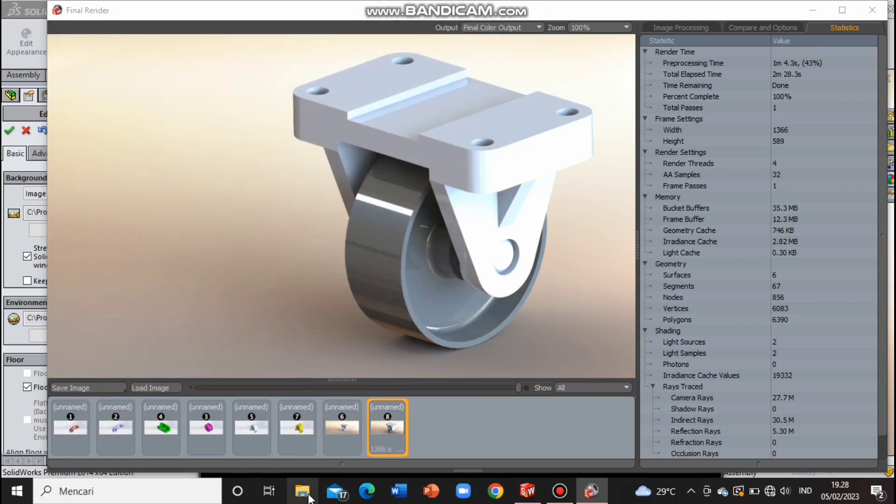